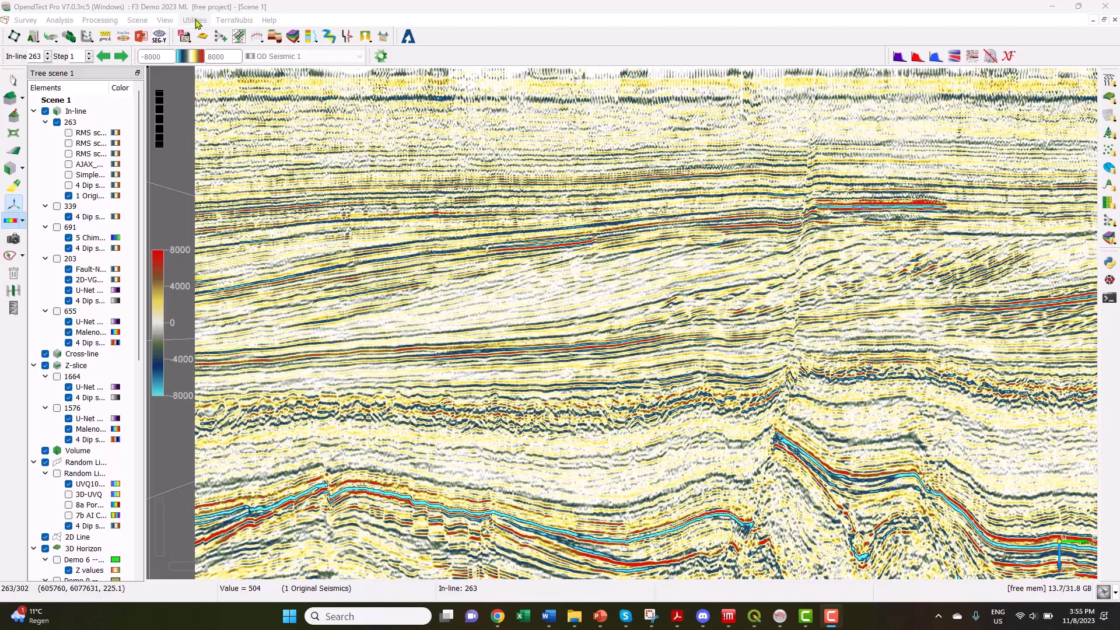
# Open the Presentation Maker, title the presentation "demo presentation maker" and name the output file demo.
pyautogui.click(196, 21)
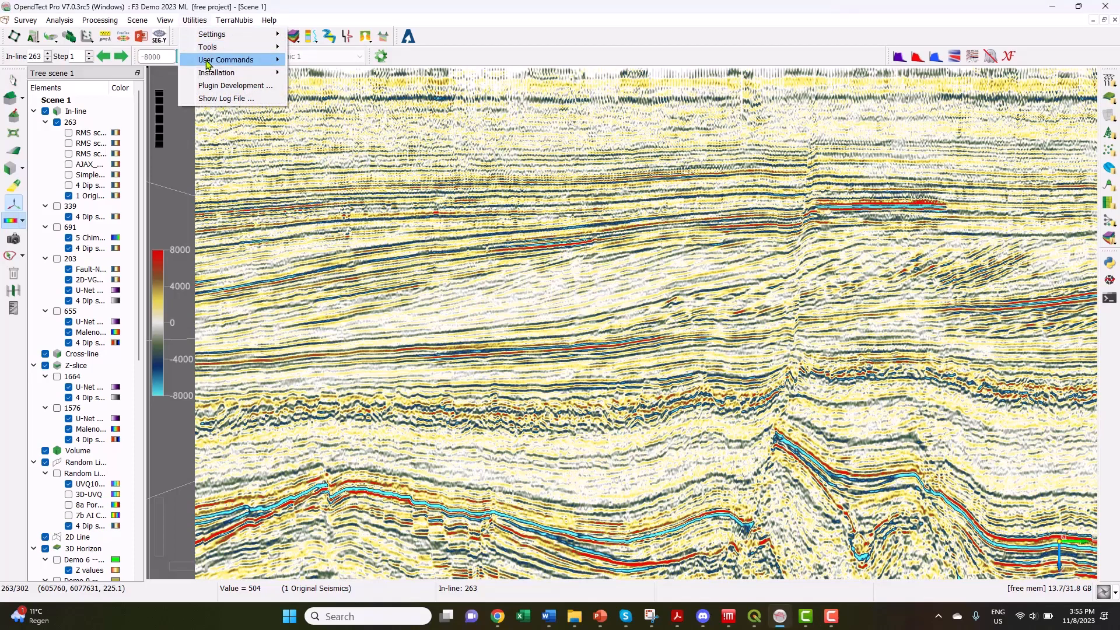
pyautogui.moveTo(208, 64)
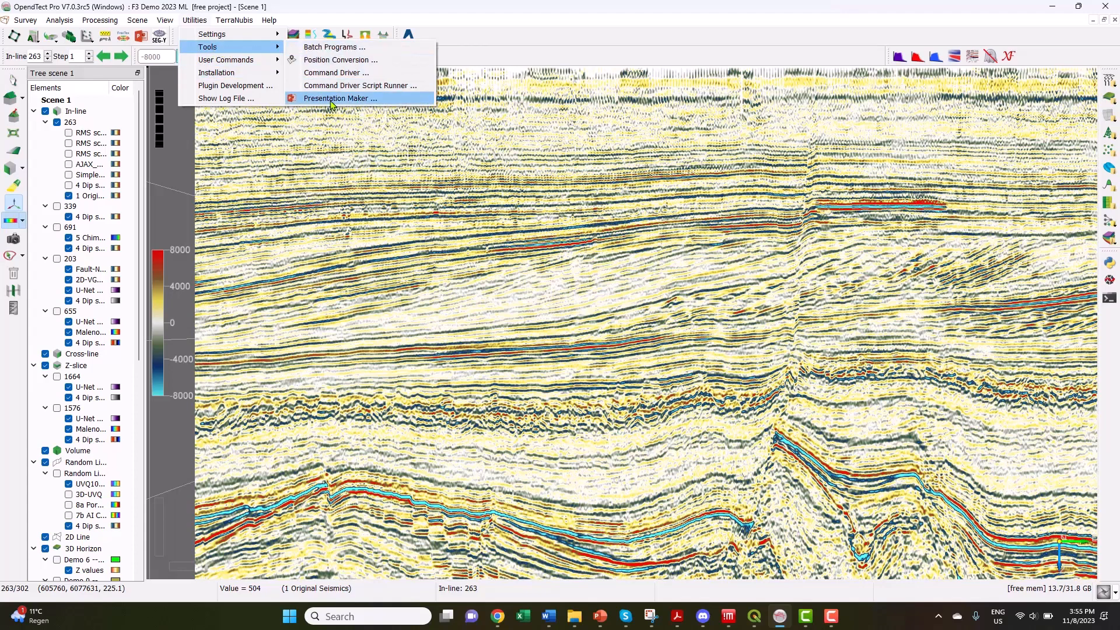
pyautogui.click(332, 99)
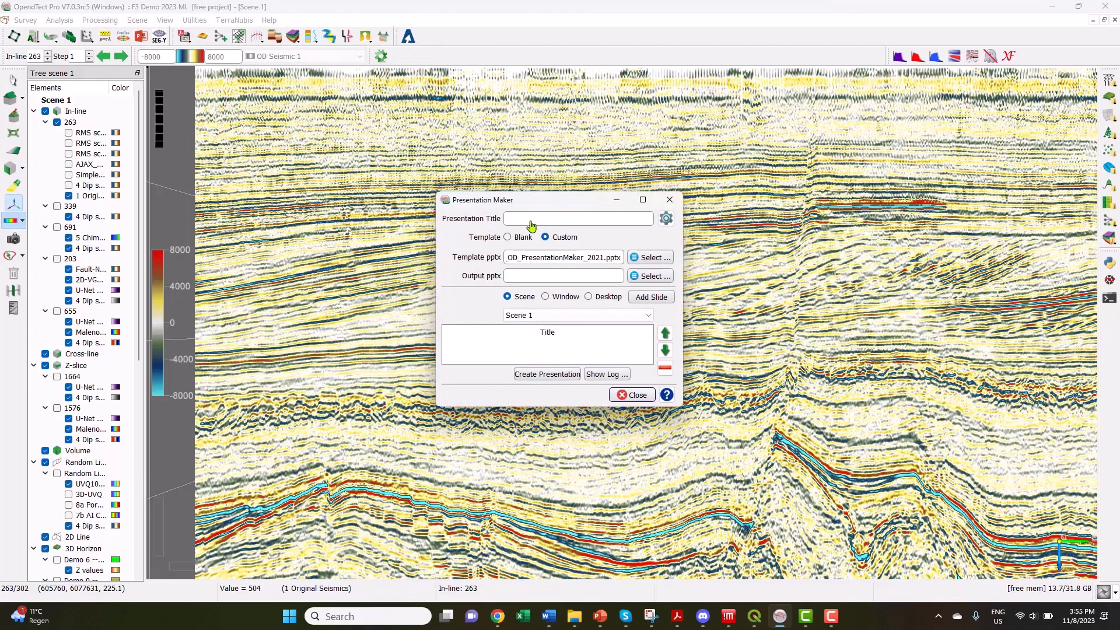
pyautogui.click(515, 223)
pyautogui.write('demo')
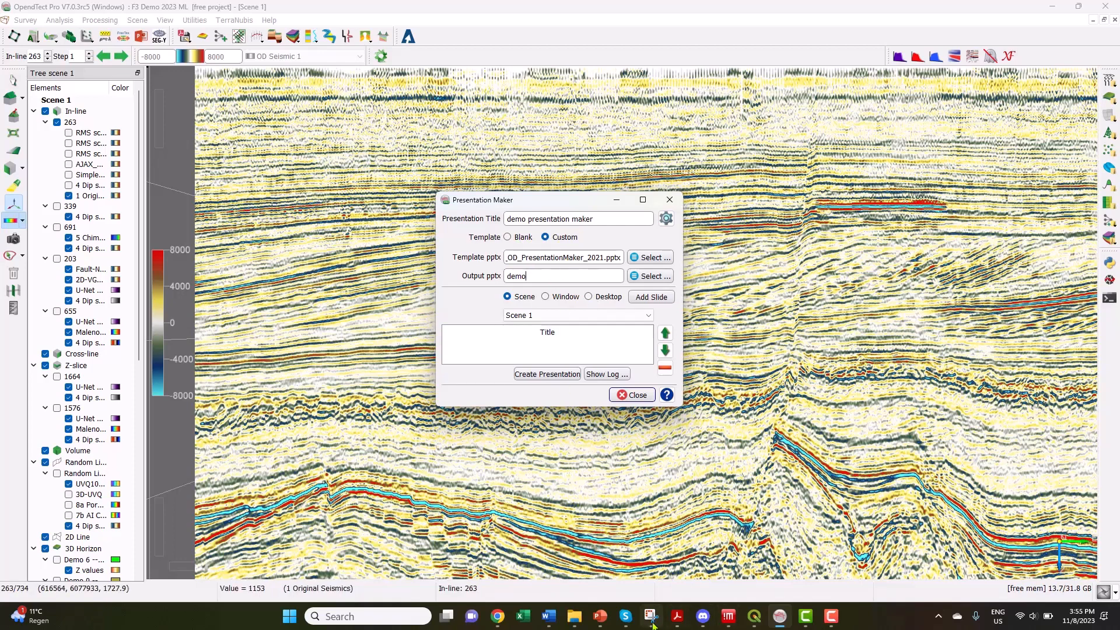
# Switch to PowerPoint to examine the title and content slides of dGB_Master_OD_PresentationMaker_2021.pptx, then minimise it.
pyautogui.moveTo(604, 623)
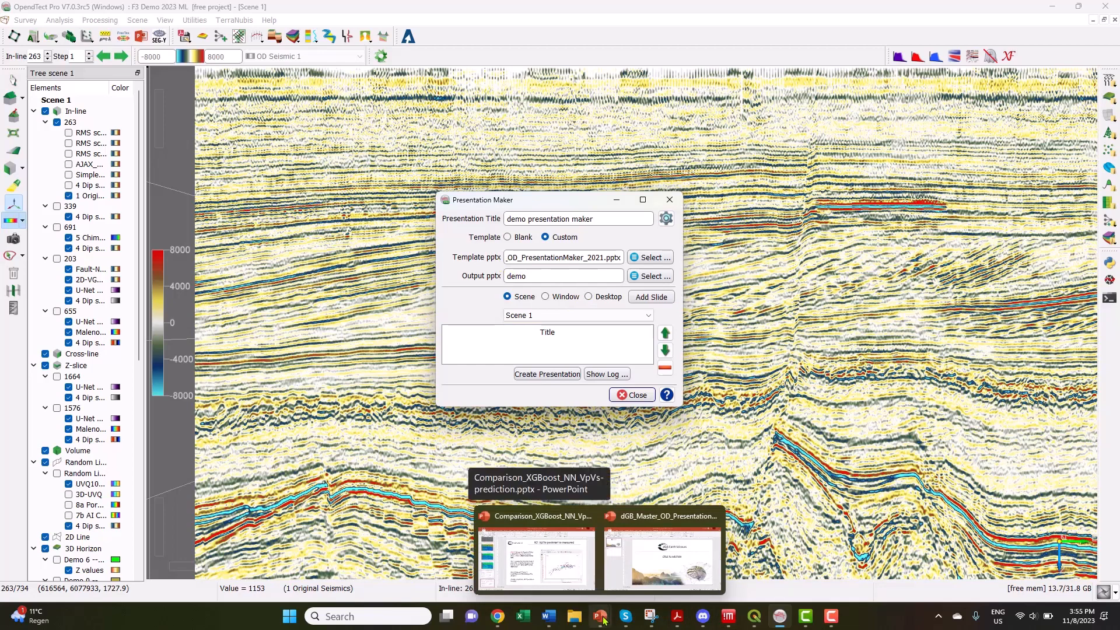
pyautogui.click(663, 551)
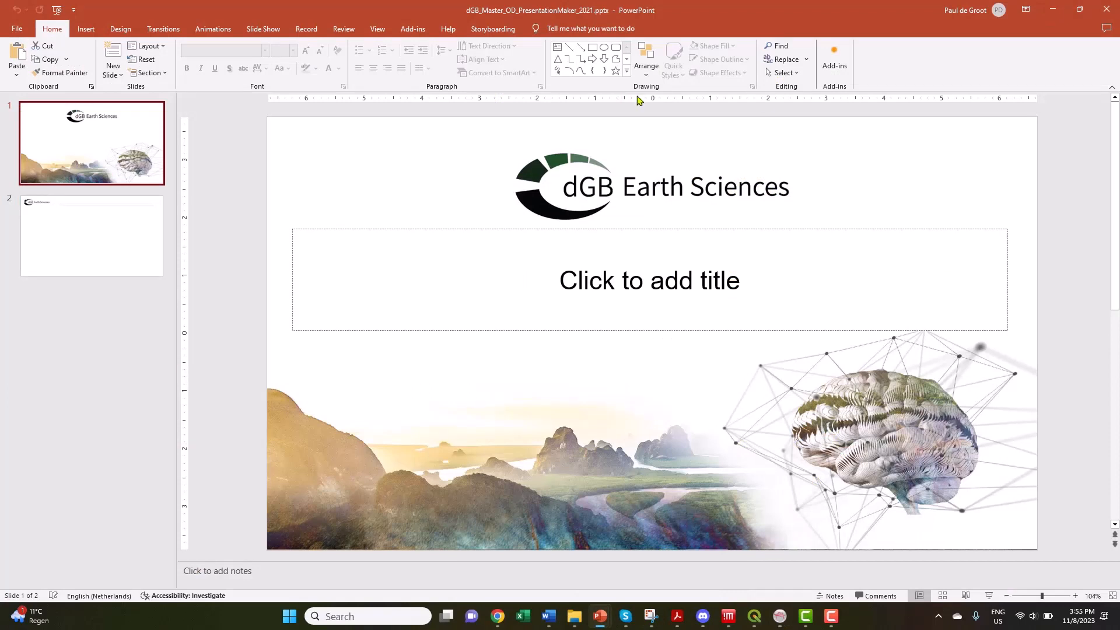
pyautogui.click(105, 237)
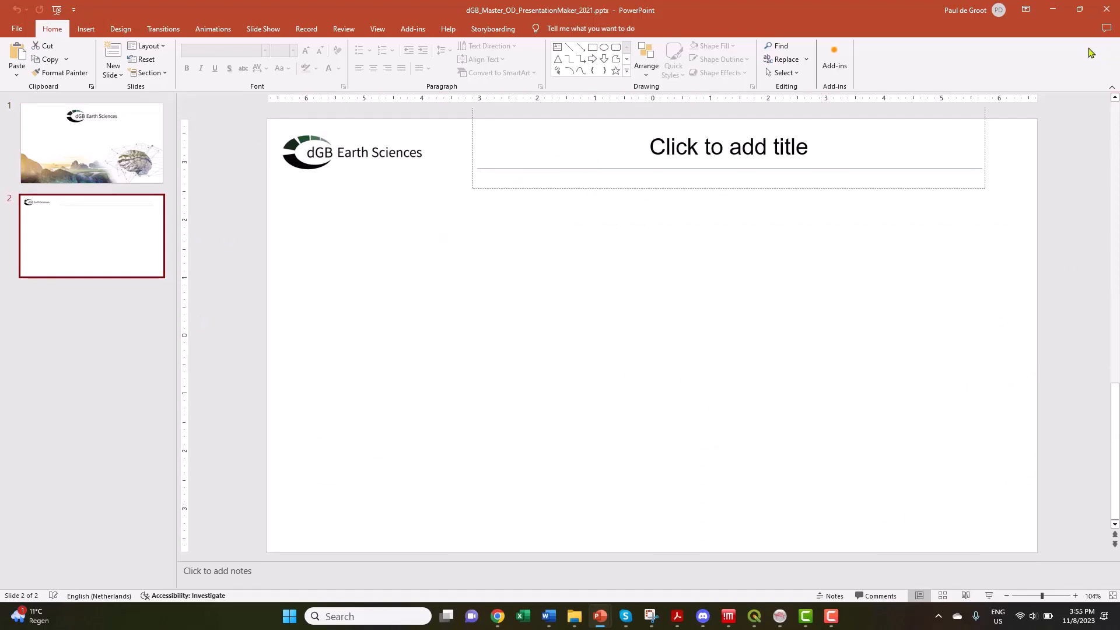
pyautogui.click(1053, 12)
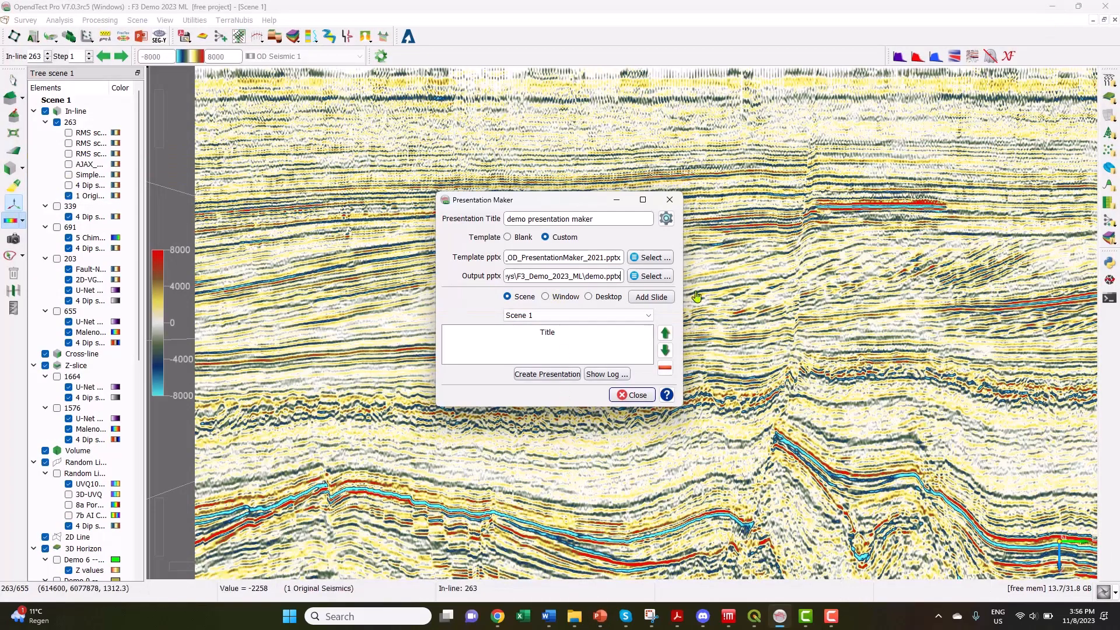
# Add scene slides of in-line 263 showing 1 Original Seismics and 4 Dip steered median filter.
pyautogui.click(92, 196)
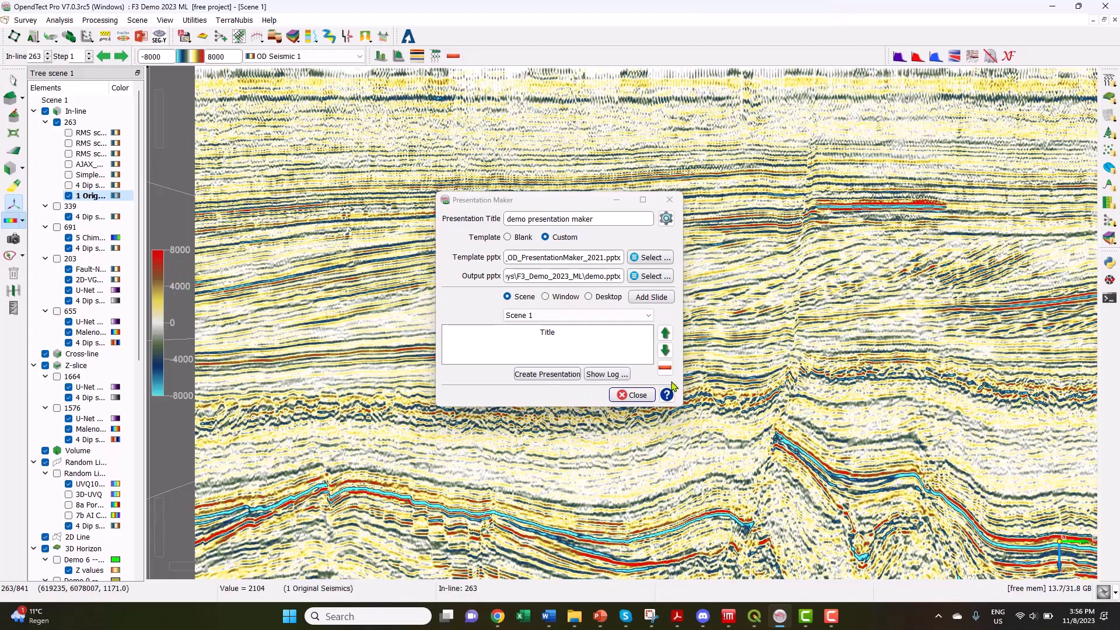
pyautogui.click(651, 298)
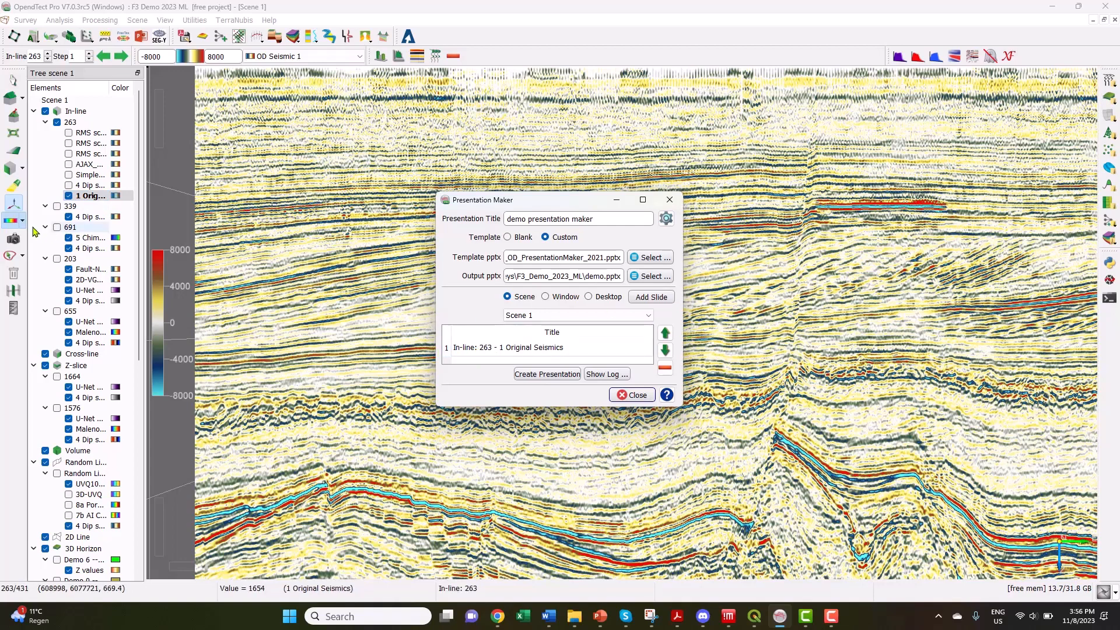
pyautogui.click(69, 185)
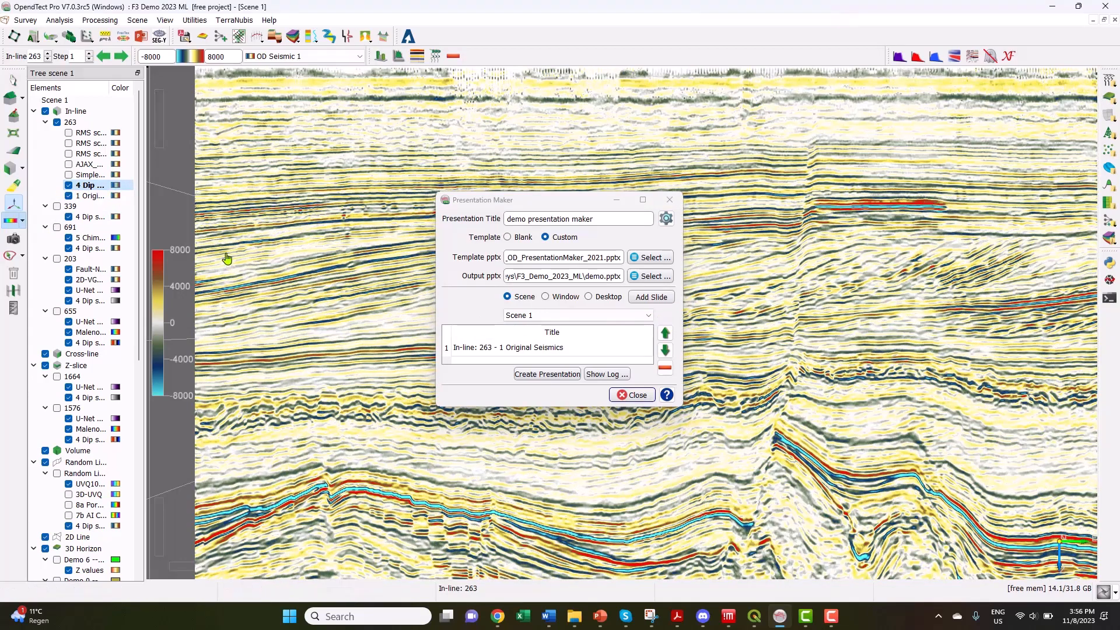
pyautogui.click(651, 296)
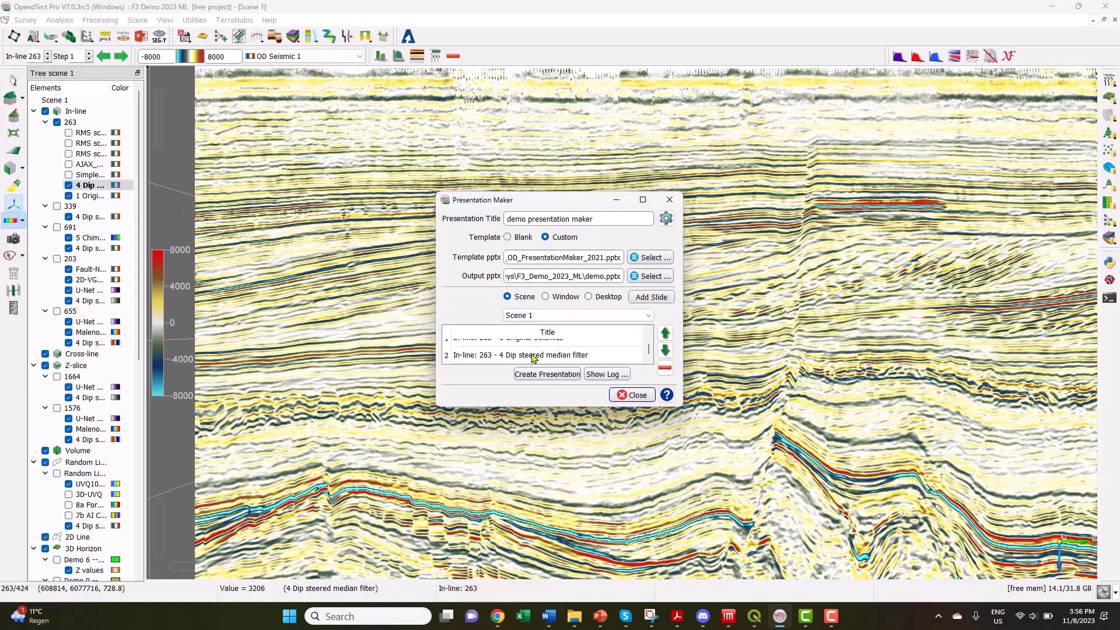
# Enlarge the Presentation Maker dialog and open the second slide's title for editing.
pyautogui.moveTo(546, 407); pyautogui.dragTo(546, 470)
pyautogui.doubleClick(506, 366)
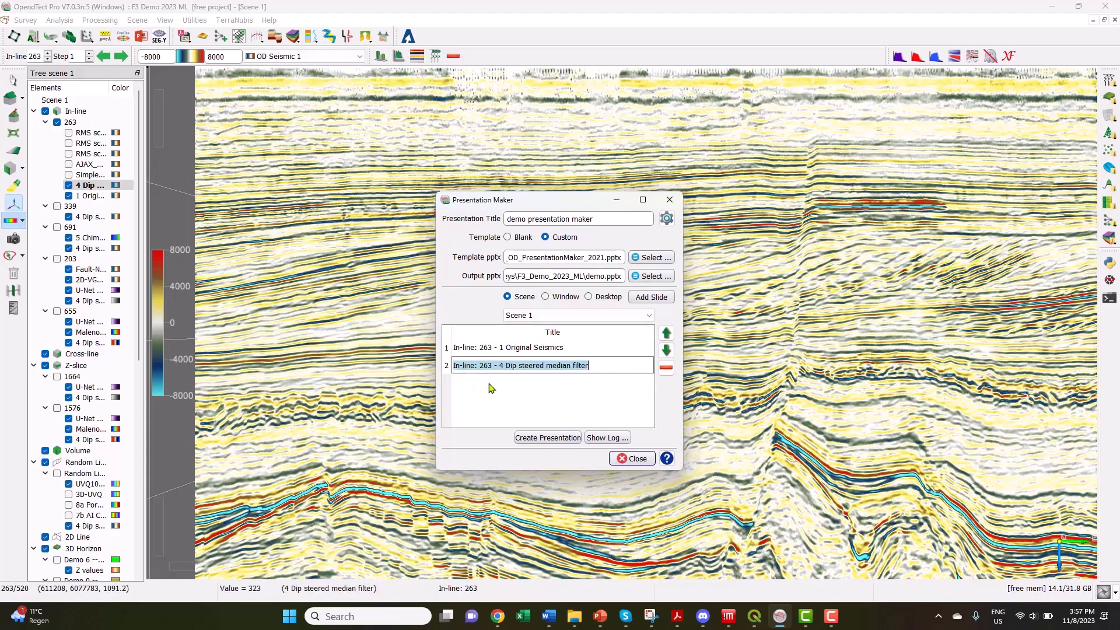
pyautogui.click(493, 386)
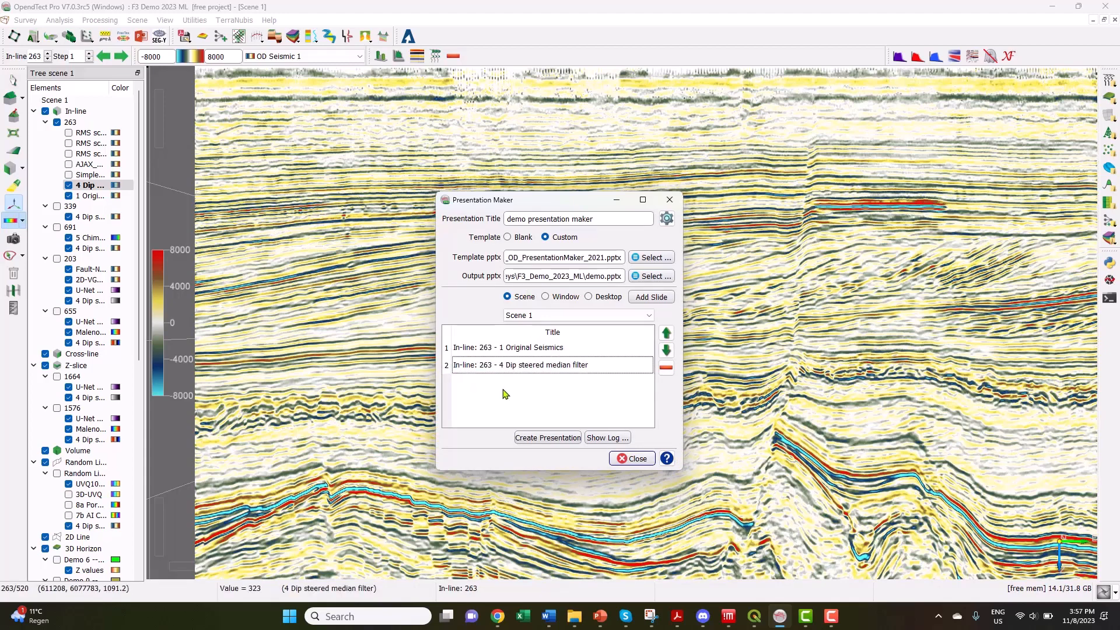
# Display the SimpleHmult_FS8-FS4 attribute on in-line 263 and add it as a slide.
pyautogui.click(69, 175)
pyautogui.click(83, 175)
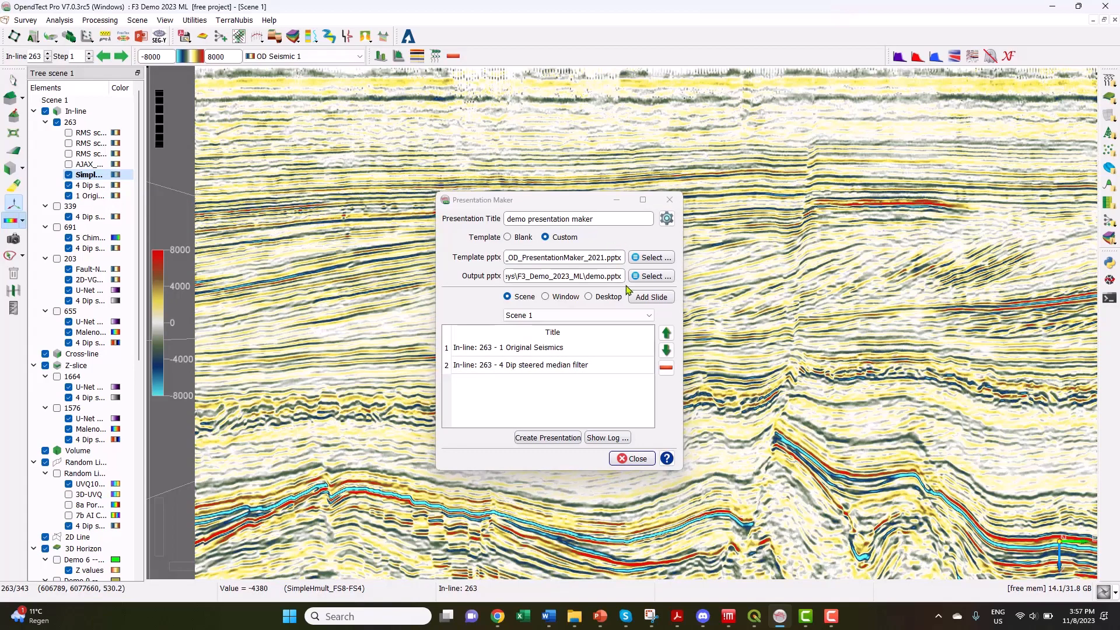
pyautogui.click(654, 297)
pyautogui.click(655, 299)
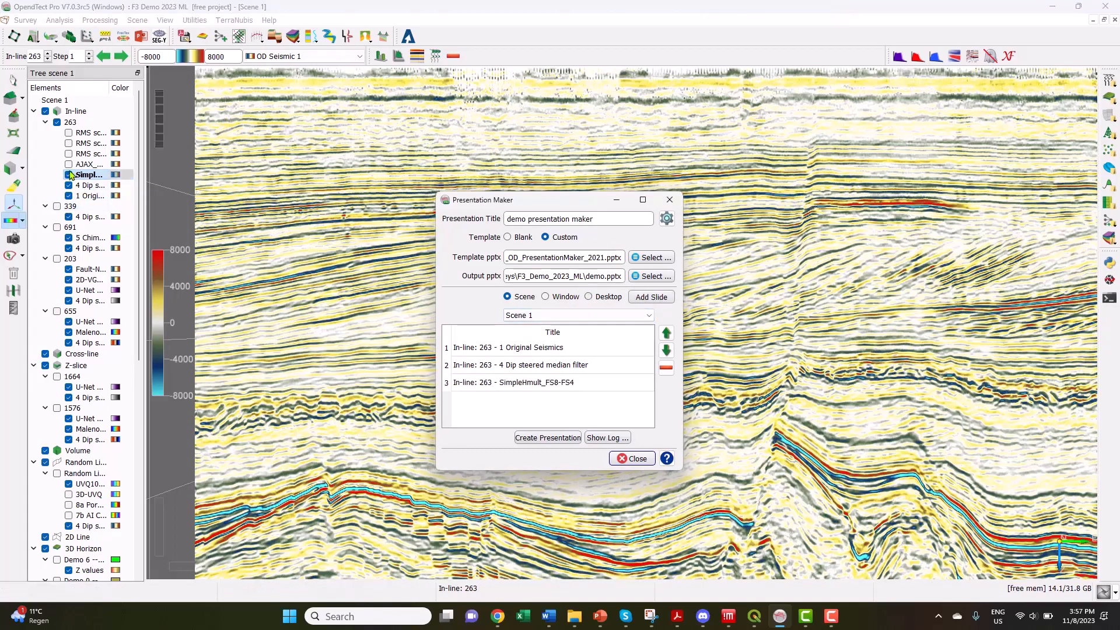
# Add slides of in-line 263 displaying AJAX_on_org_swath and RMS scaled Random Missing.
pyautogui.click(69, 164)
pyautogui.click(85, 164)
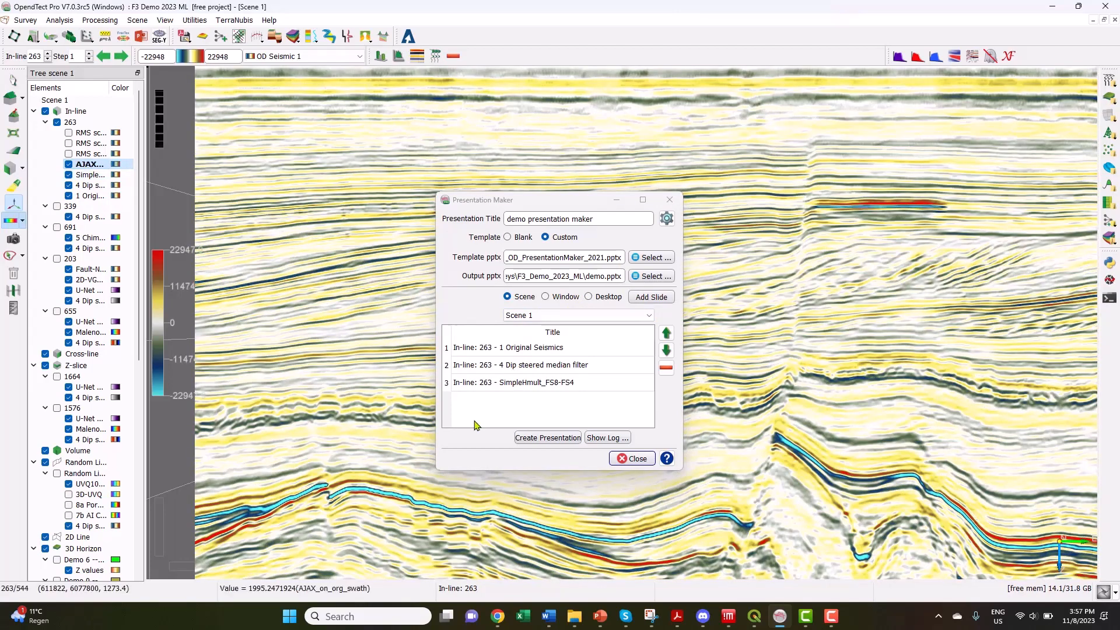
pyautogui.click(650, 299)
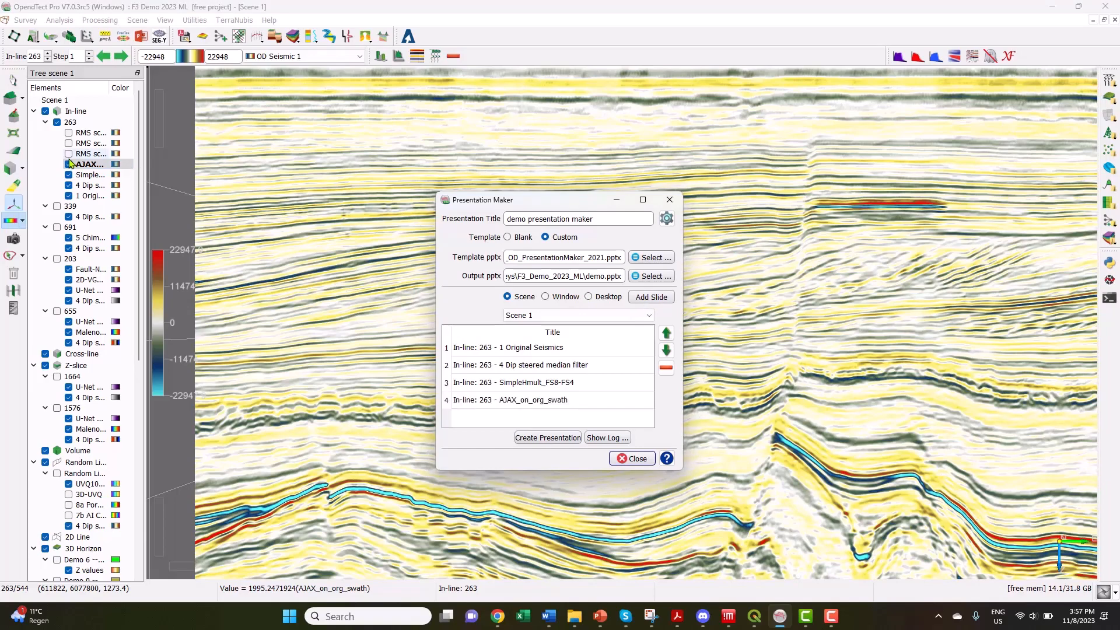
pyautogui.click(69, 154)
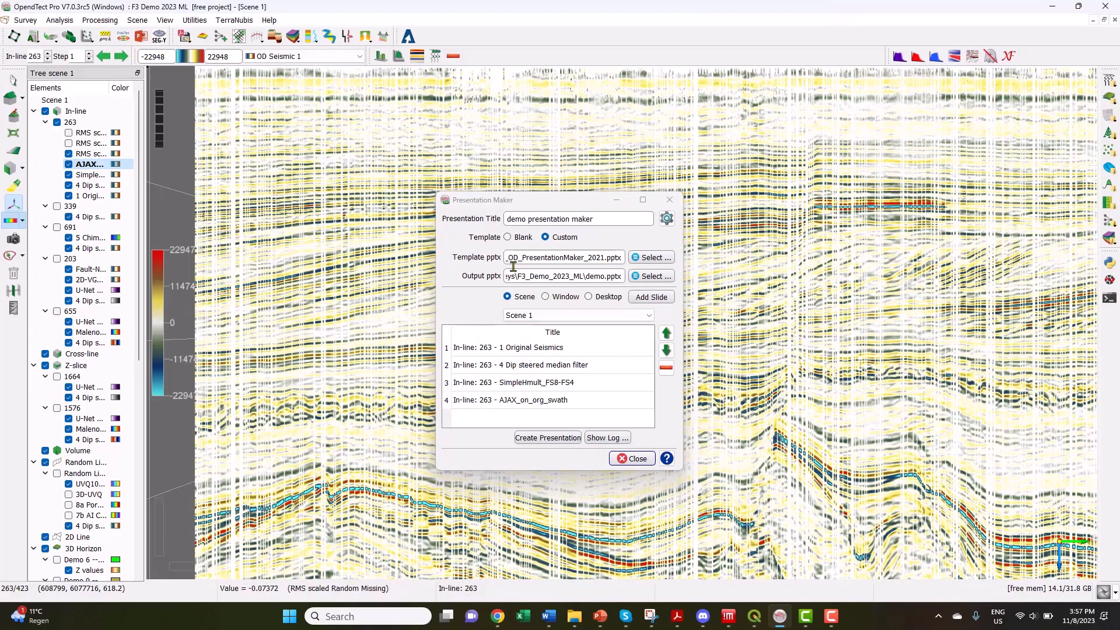
pyautogui.click(655, 298)
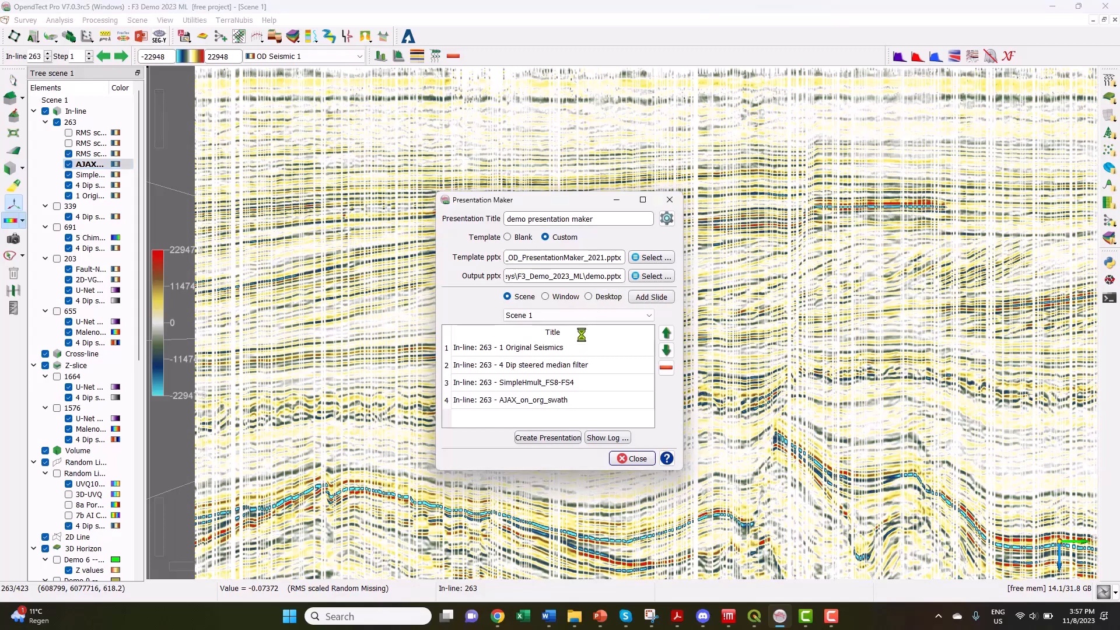
# Add slides of in-line 263 displaying RMS scaled Unet filled DSMF and RMS scaled DSMF.
pyautogui.click(69, 143)
pyautogui.click(86, 145)
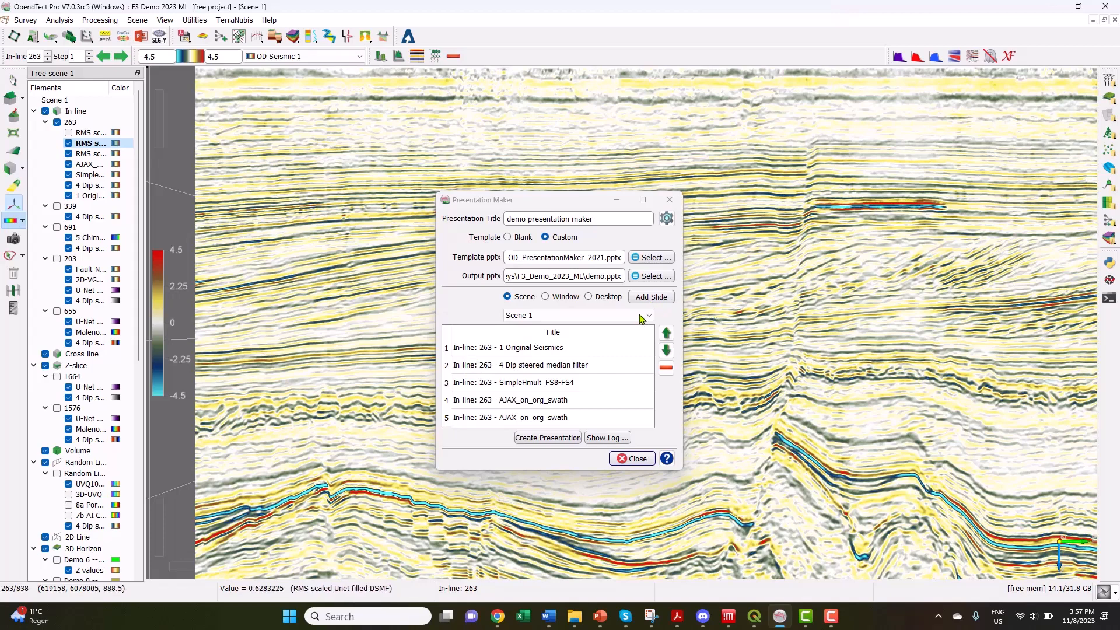
pyautogui.click(648, 297)
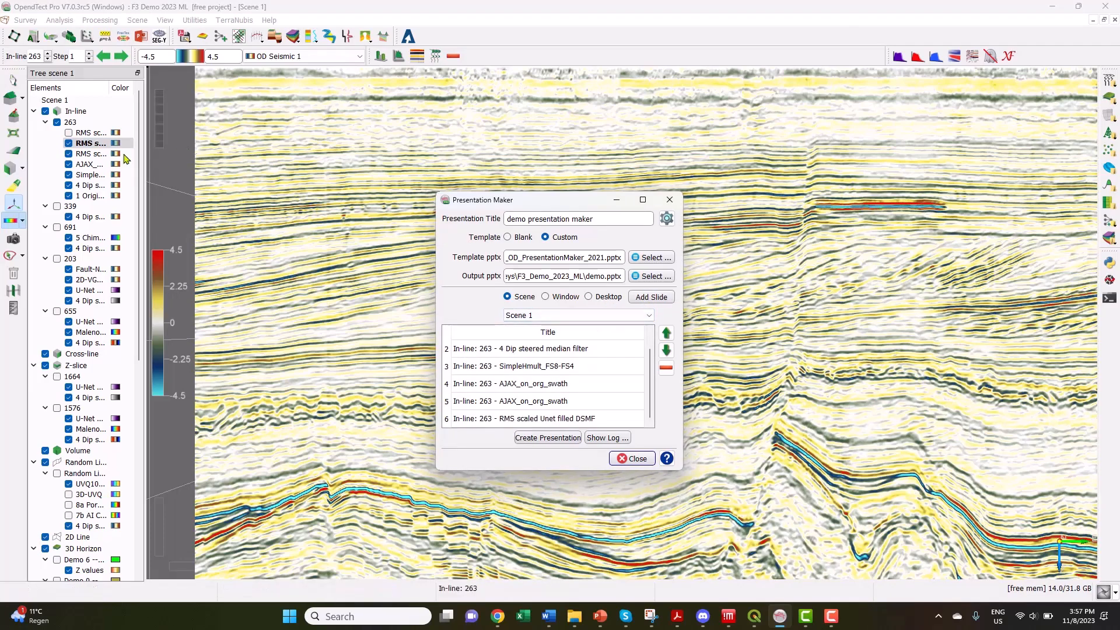
pyautogui.click(69, 133)
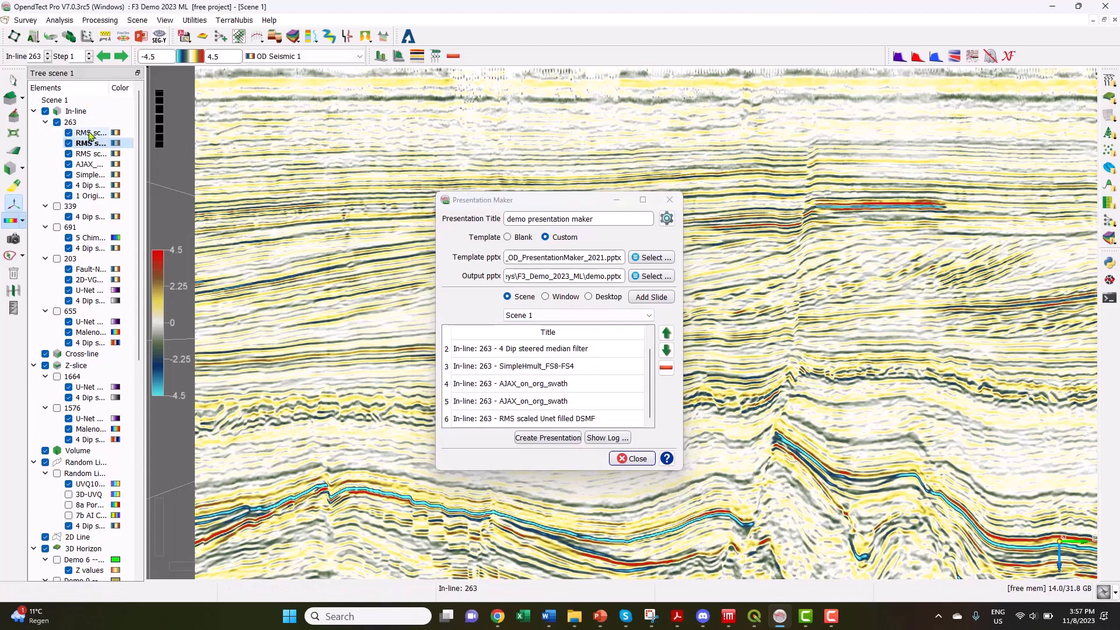
pyautogui.click(90, 133)
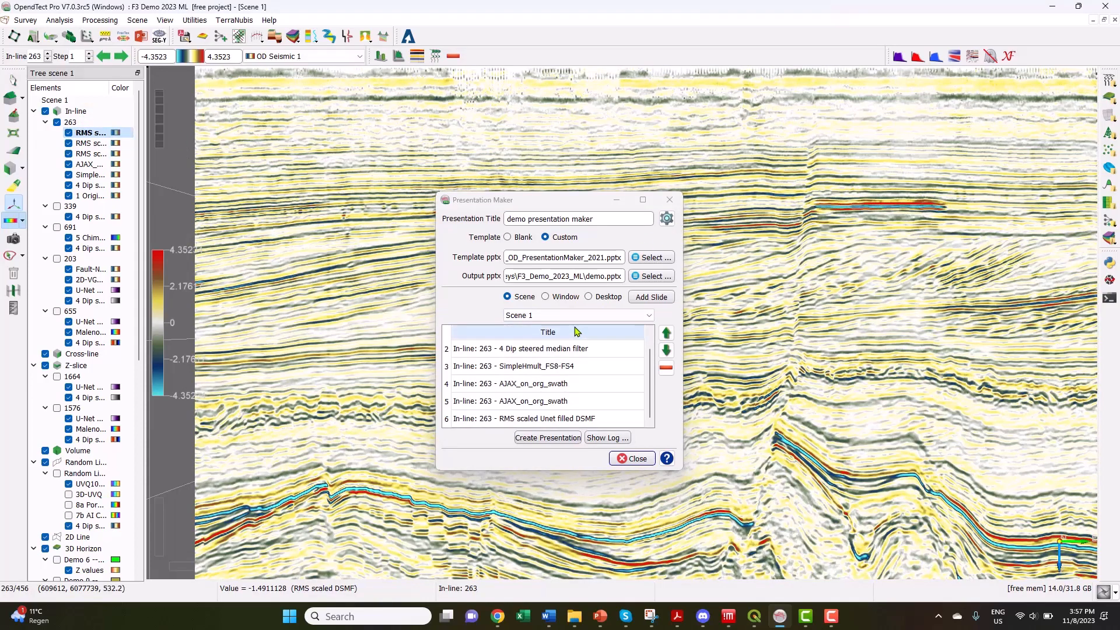
pyautogui.click(651, 297)
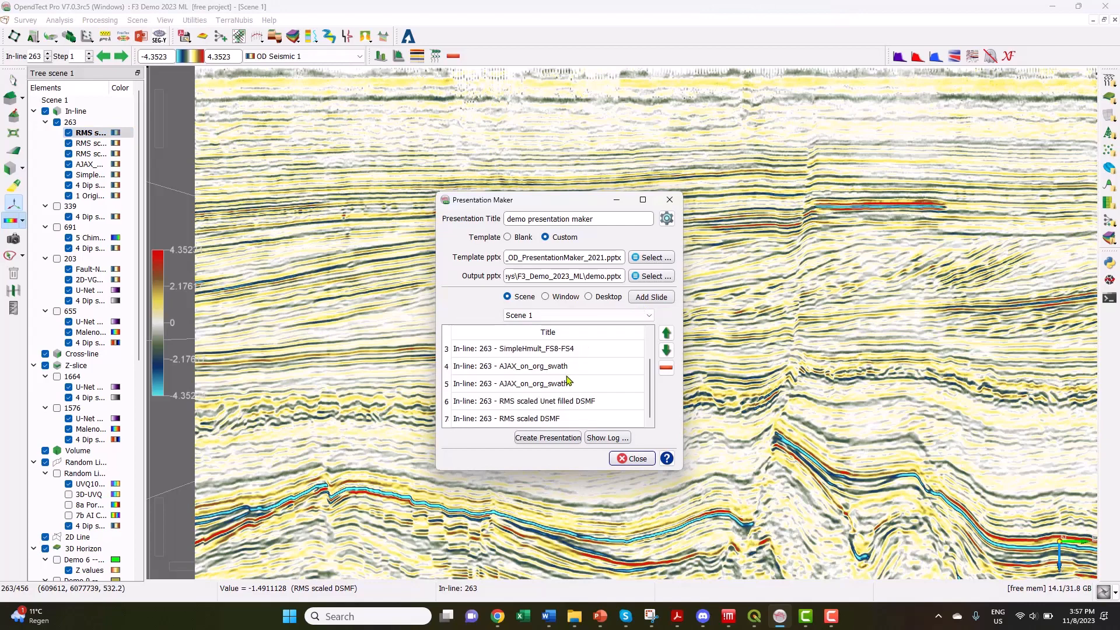
# Review the slide list, create the presentation and open it in PowerPoint.
pyautogui.scroll(1, 543, 394)
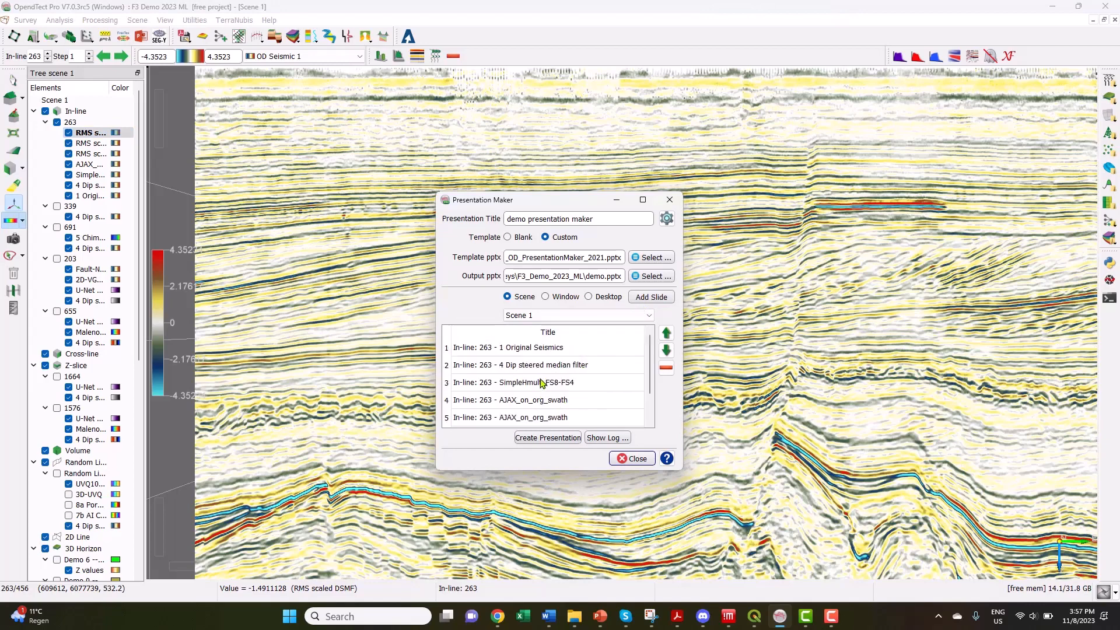
pyautogui.click(551, 437)
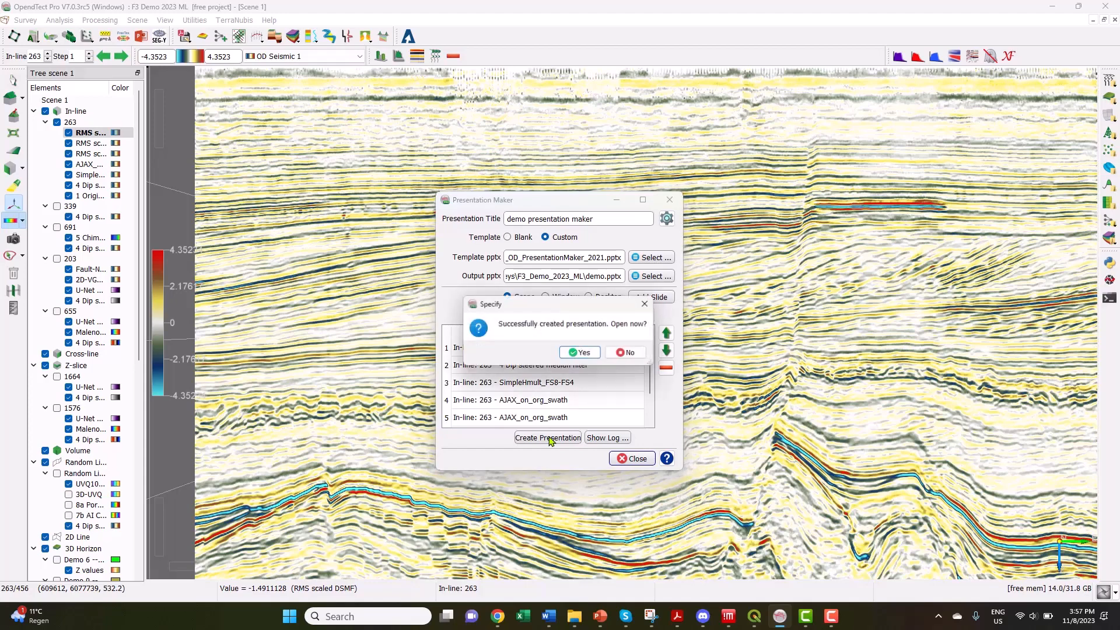
pyautogui.click(583, 355)
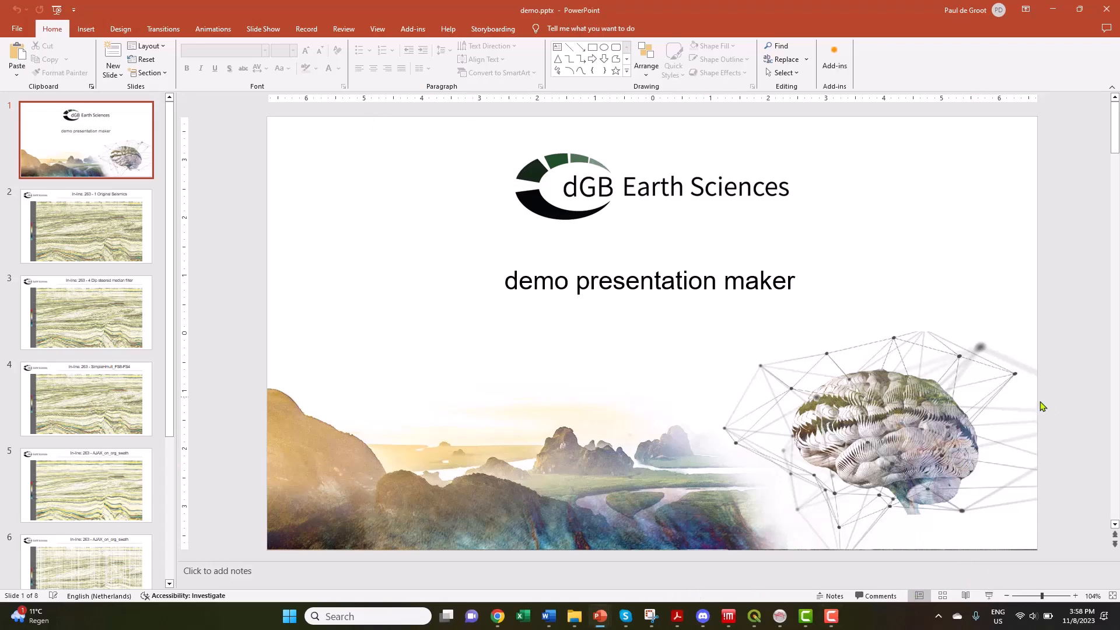
# Run demo.pptx as a slide show and page through the in-line 263 slides from the title slide.
pyautogui.click(990, 599)
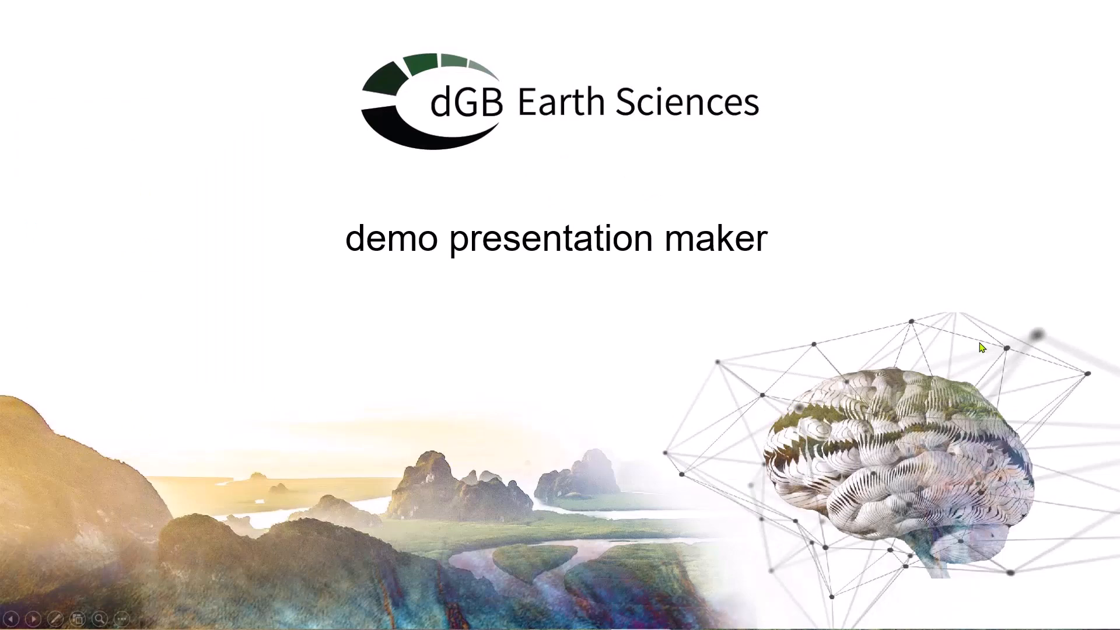
pyautogui.click(981, 348)
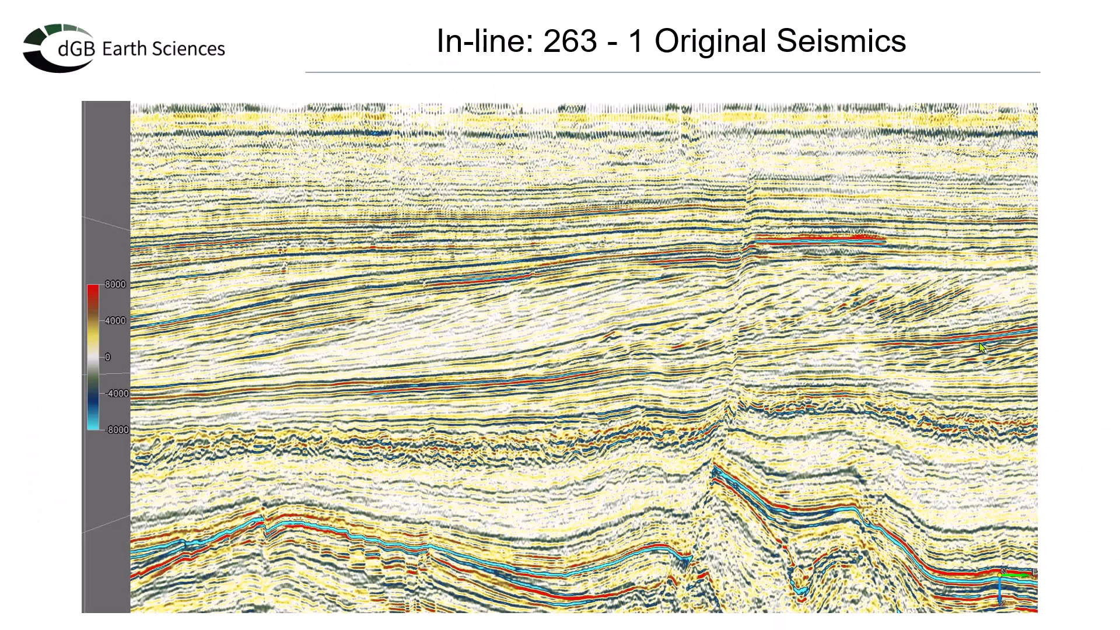
pyautogui.click(981, 348)
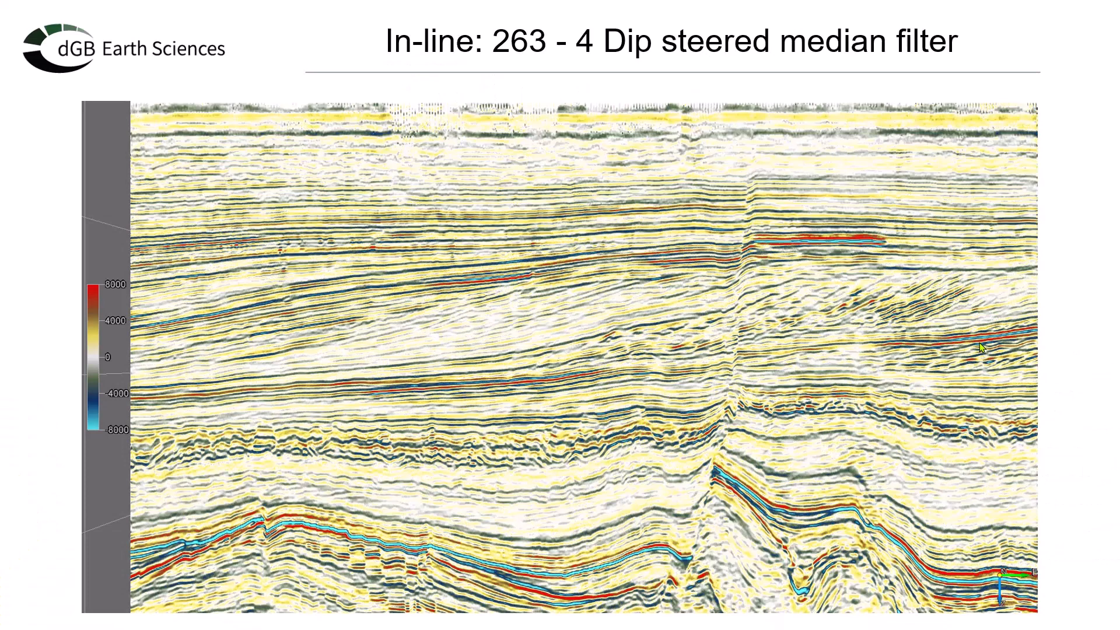
pyautogui.click(981, 348)
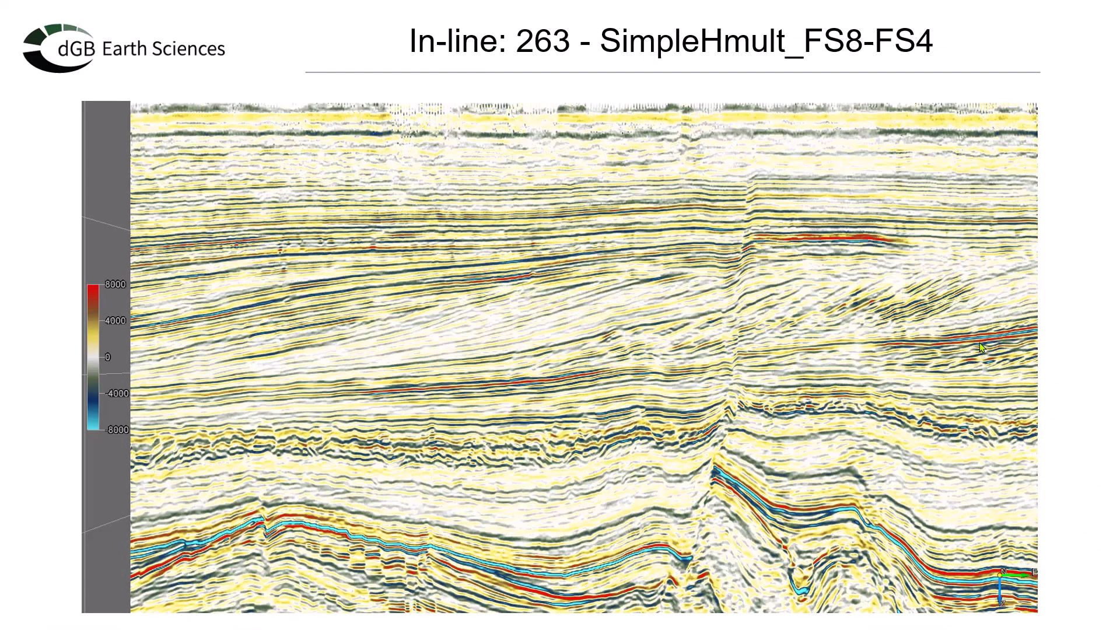